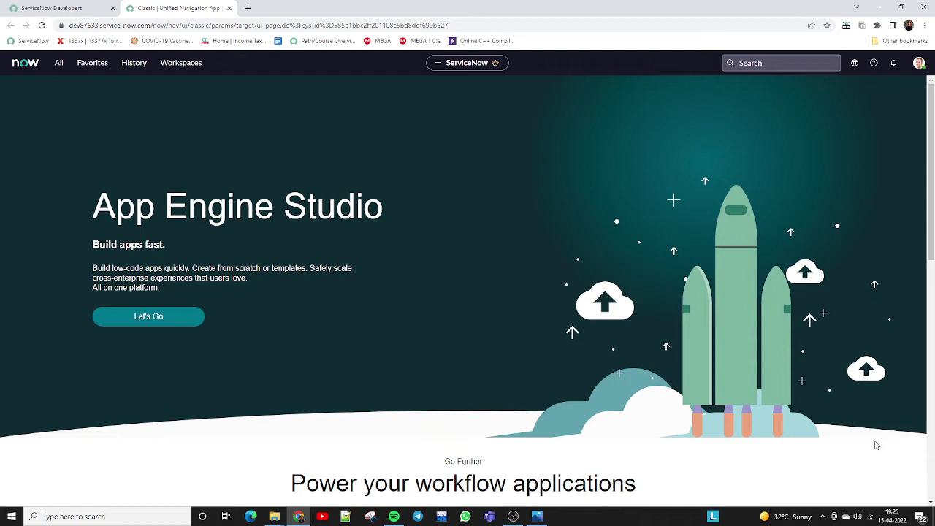
- Filter the navigator for 'incident' and create a new Incident record, INC0010010
left_click(60, 64)
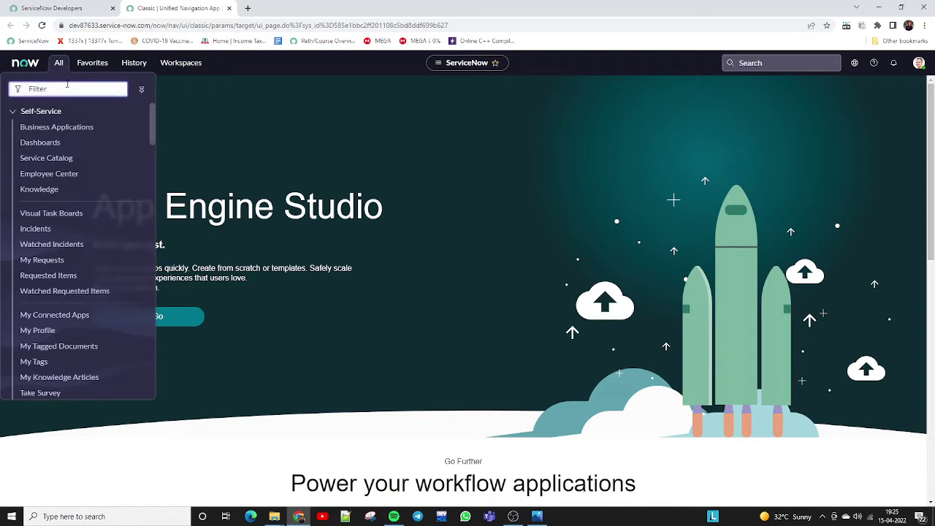
type("incident")
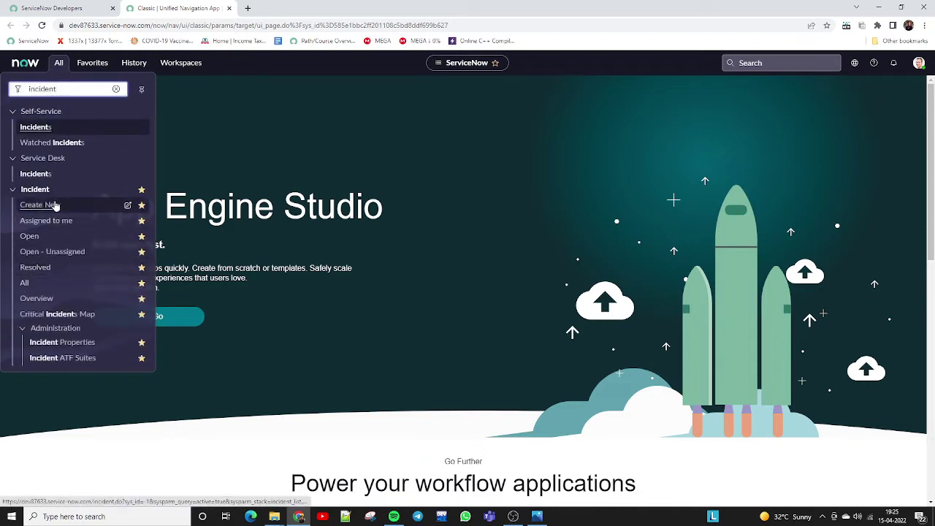
left_click(54, 210)
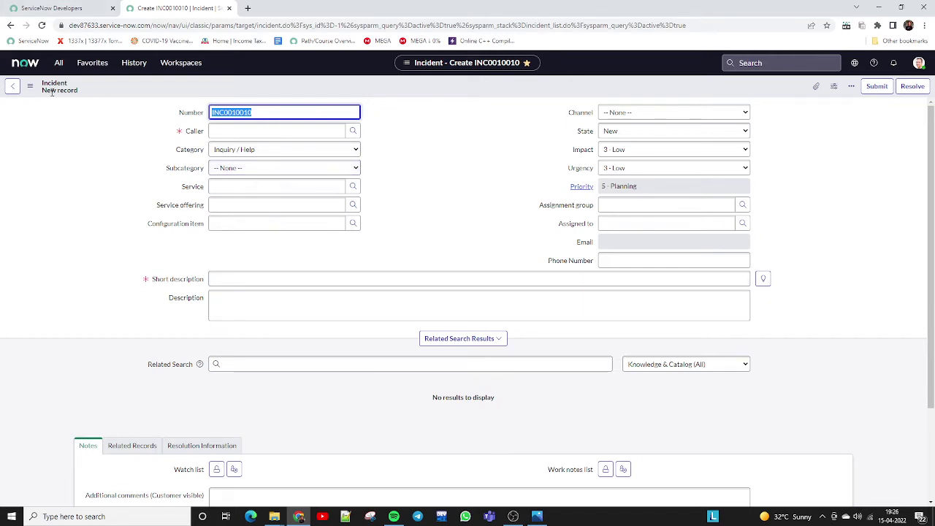
- Open the Incident form's Default view in Form Design via Configure
left_click(29, 87)
mouse_move(46, 108)
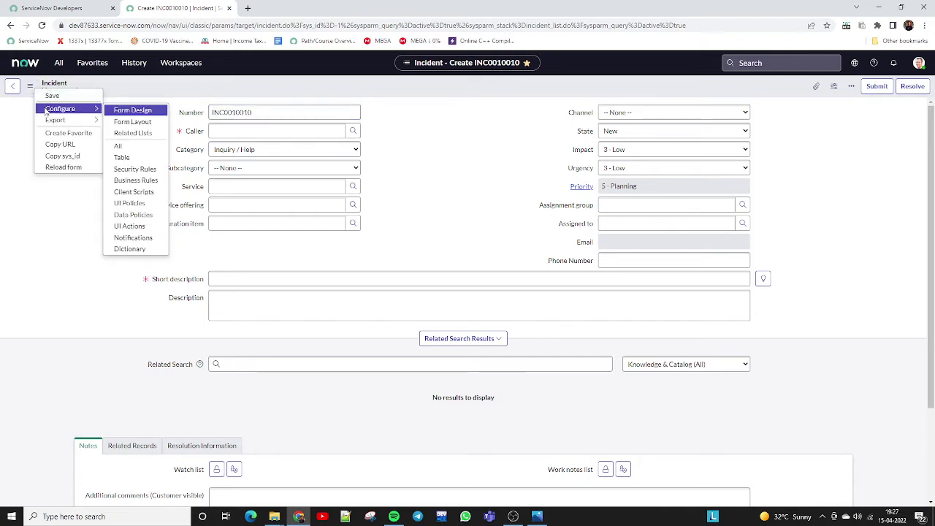
left_click(126, 111)
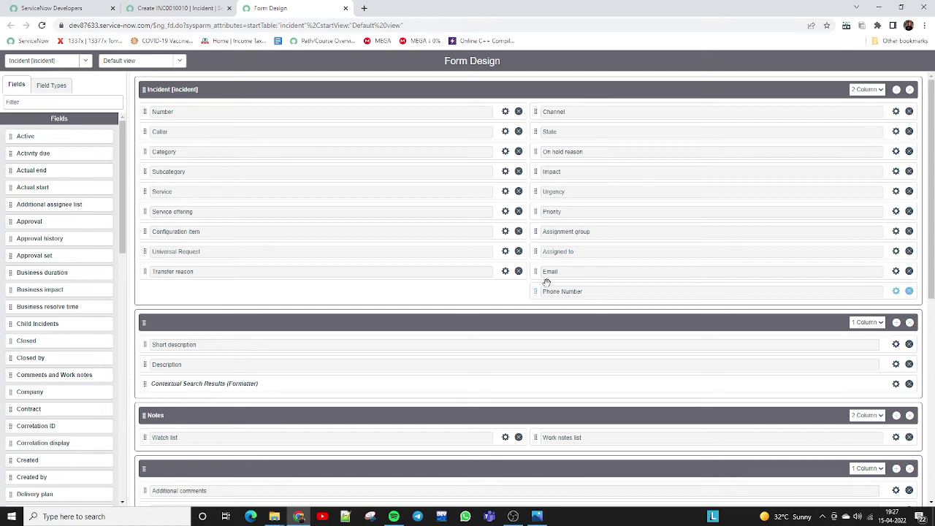
- Delete Phone Number and Email from the layout, save, and return to the incident
left_click(175, 8)
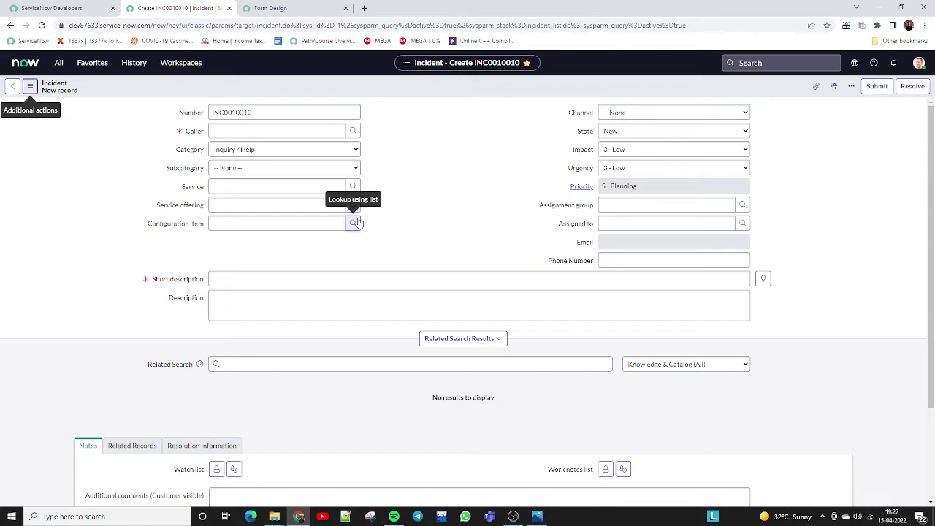
left_click(274, 9)
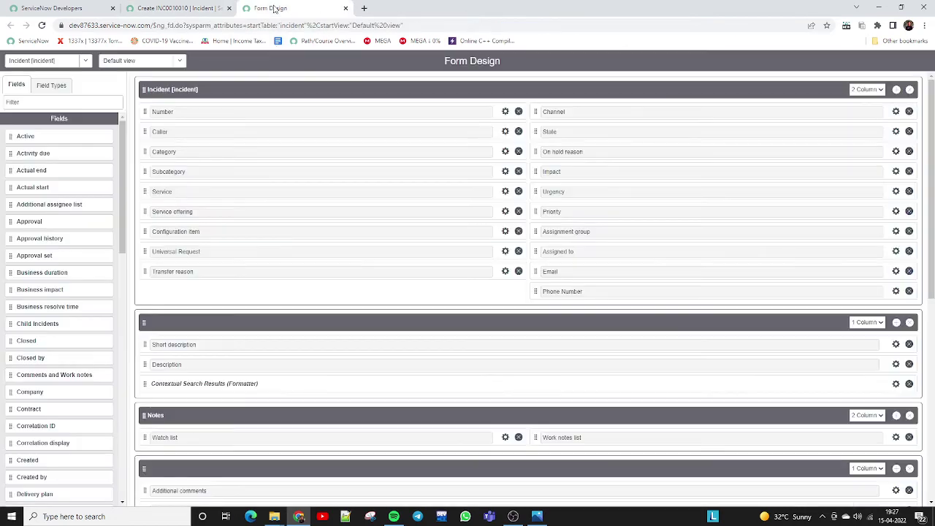
left_click(908, 291)
left_click(908, 271)
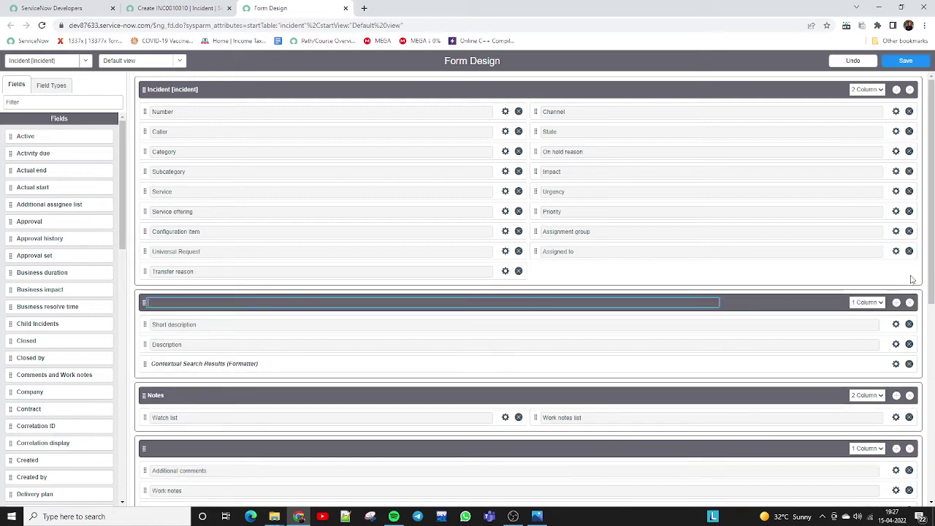
left_click(905, 64)
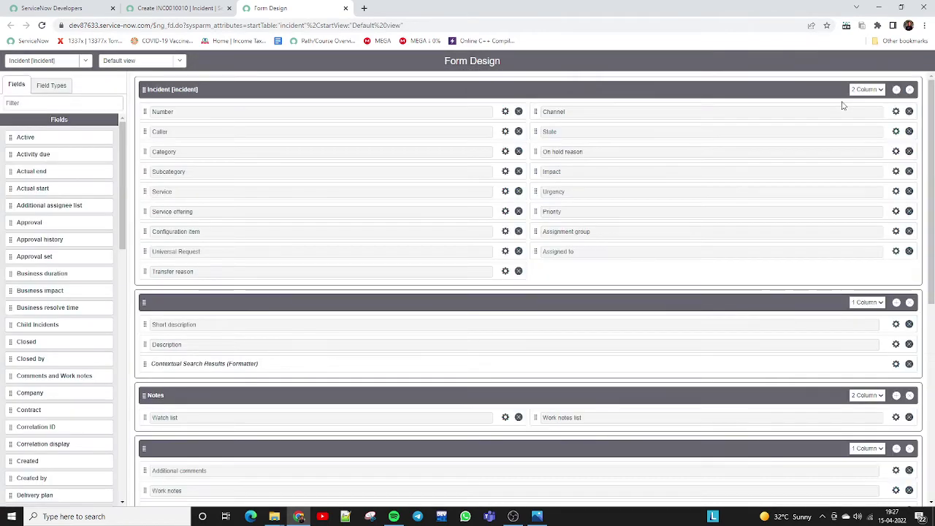
left_click(179, 8)
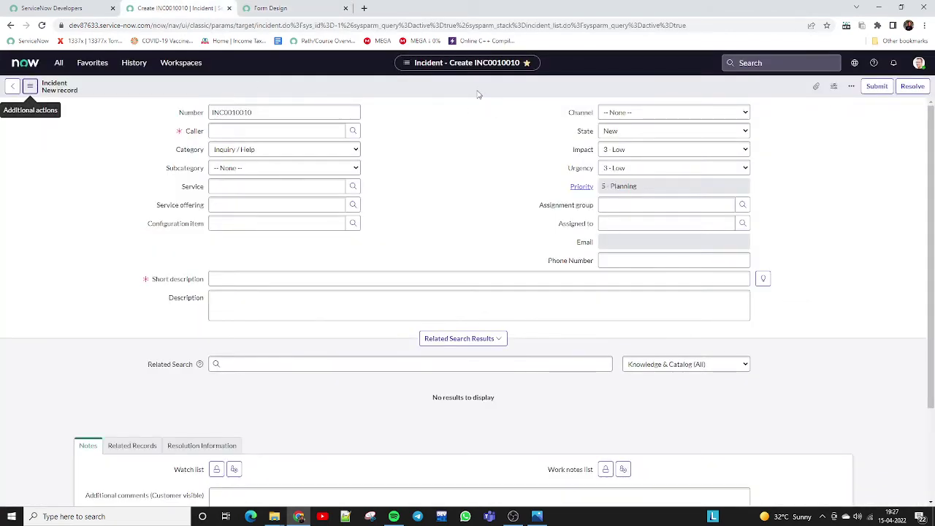
- Reload the new Incident form from the header's context menu
right_click(453, 88)
left_click(483, 174)
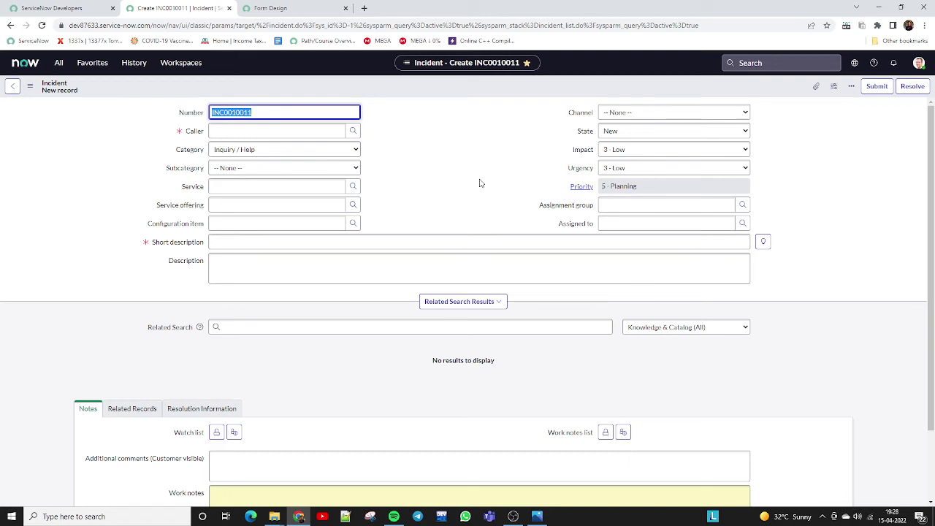
- Filter Field Types for 'stri' and drag a String field below Assigned to
left_click(270, 8)
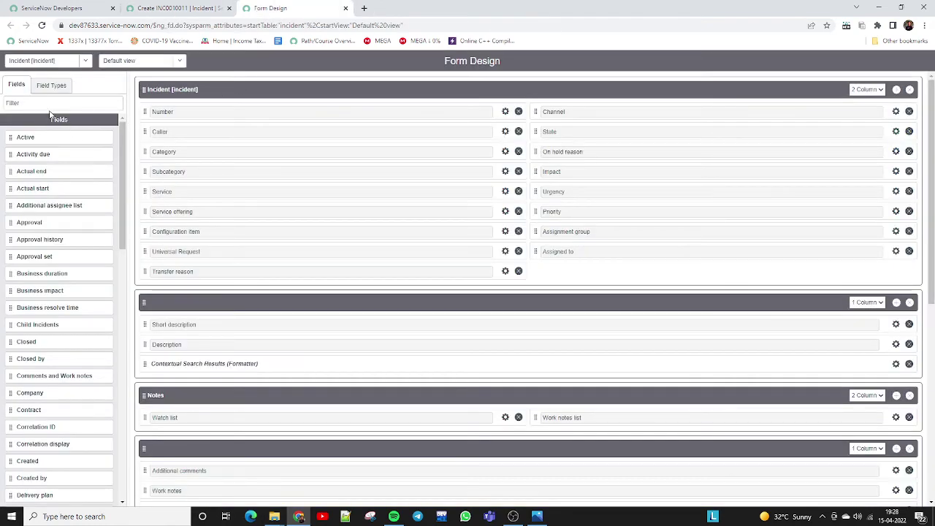
left_click(48, 85)
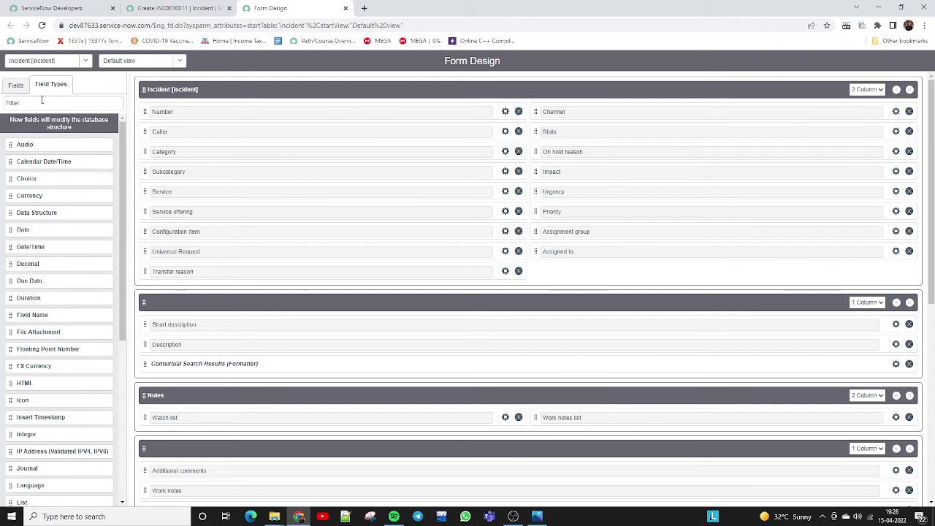
left_click(42, 102)
type("s")
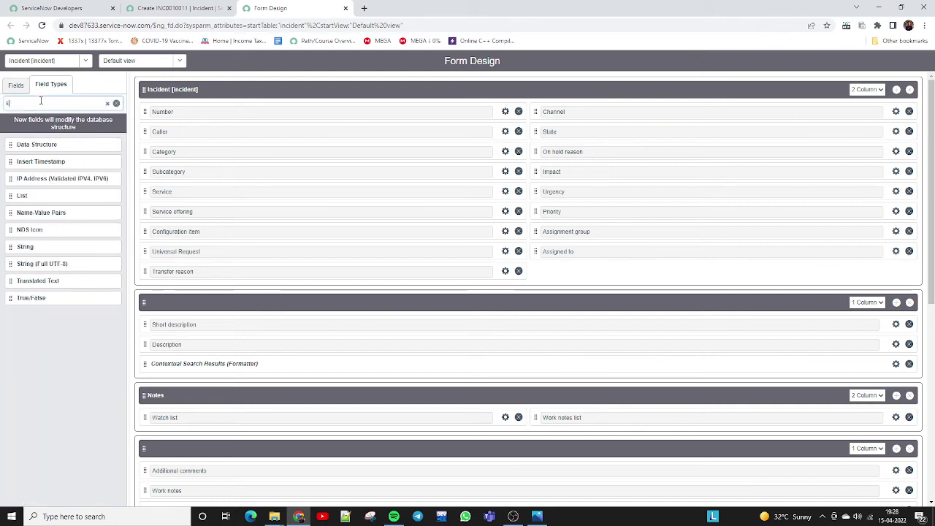
type("tri")
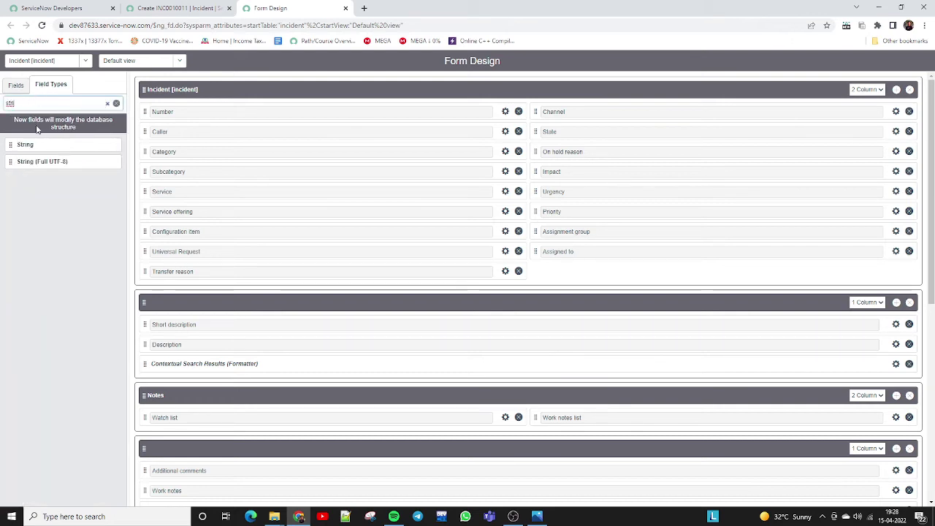
left_click_drag(32, 144, 613, 272)
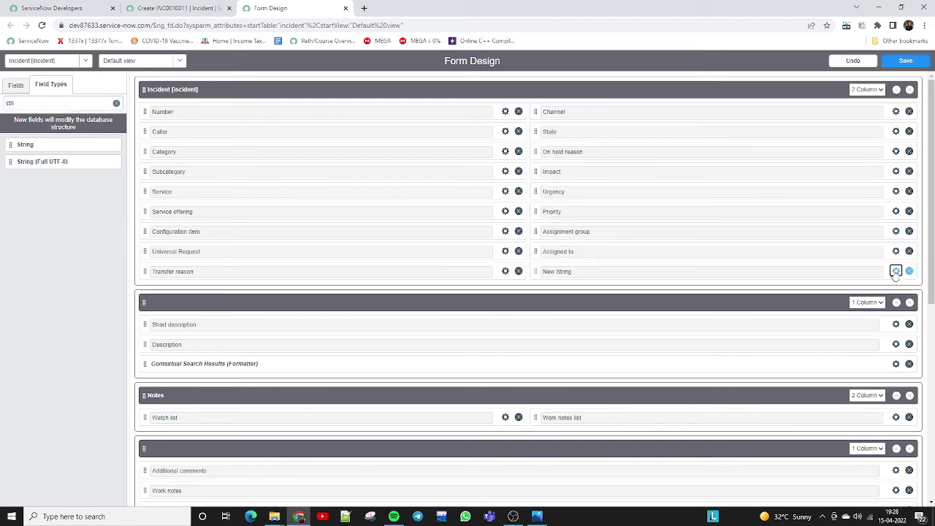
- Set the new field's Label and Name to NewTestField and close Properties
left_click(896, 271)
type("N")
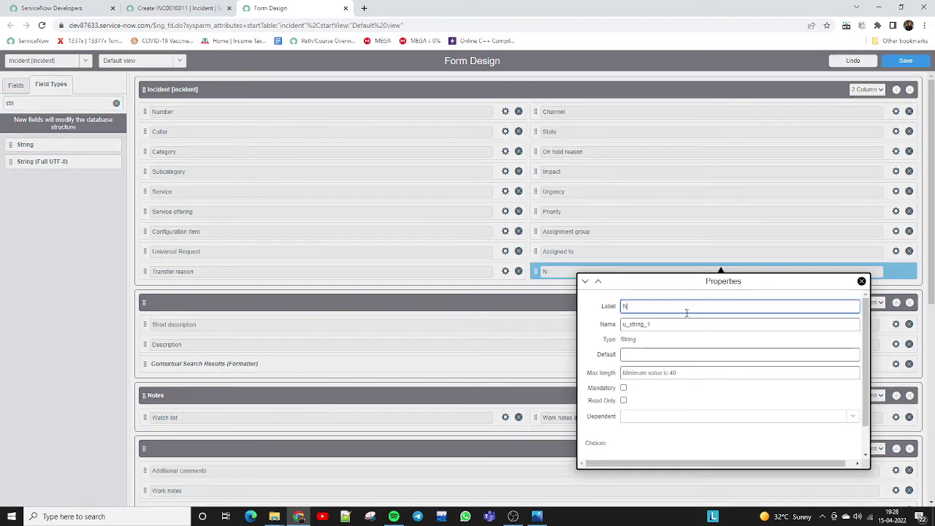
type("ewTestField")
left_click_drag(686, 313, 599, 326)
type("NewTestField")
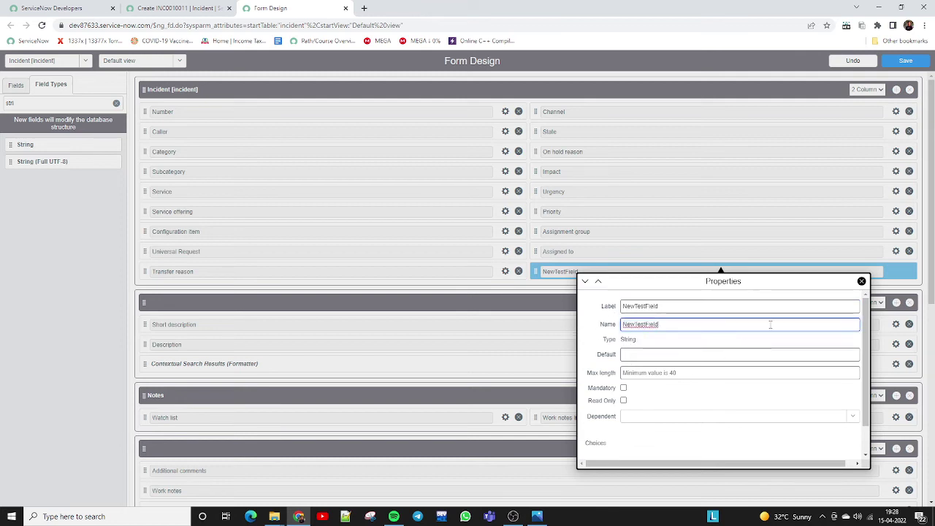
left_click(703, 58)
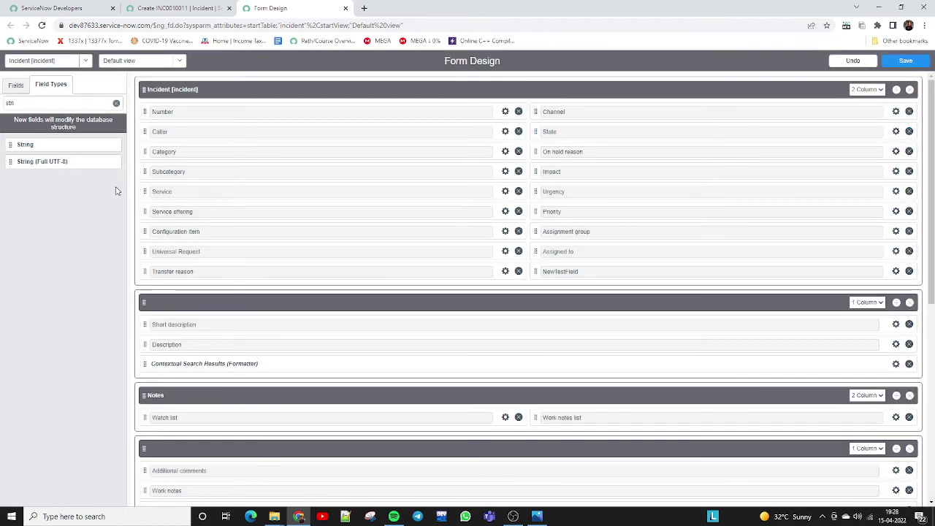
- Add a String field labelled and named NewTest below NewTestField, then save the layout
left_click_drag(35, 145, 590, 287)
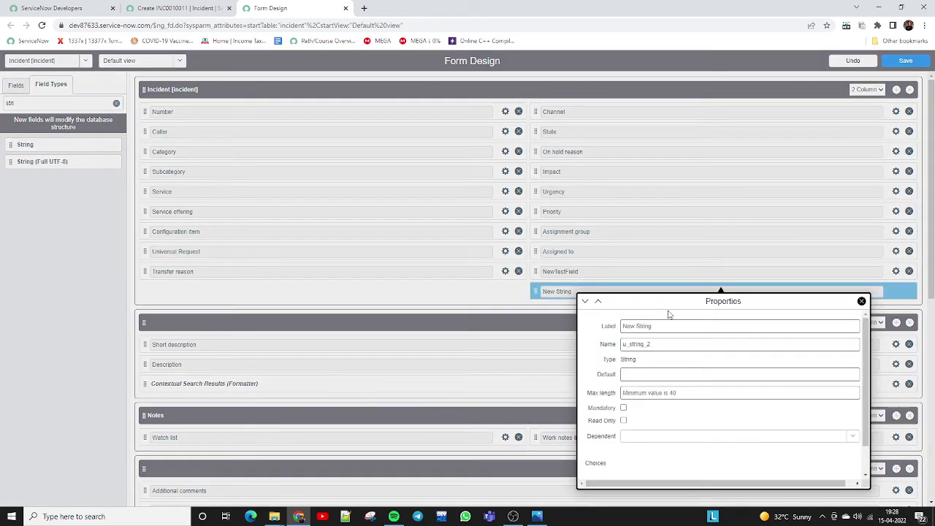
left_click(895, 291)
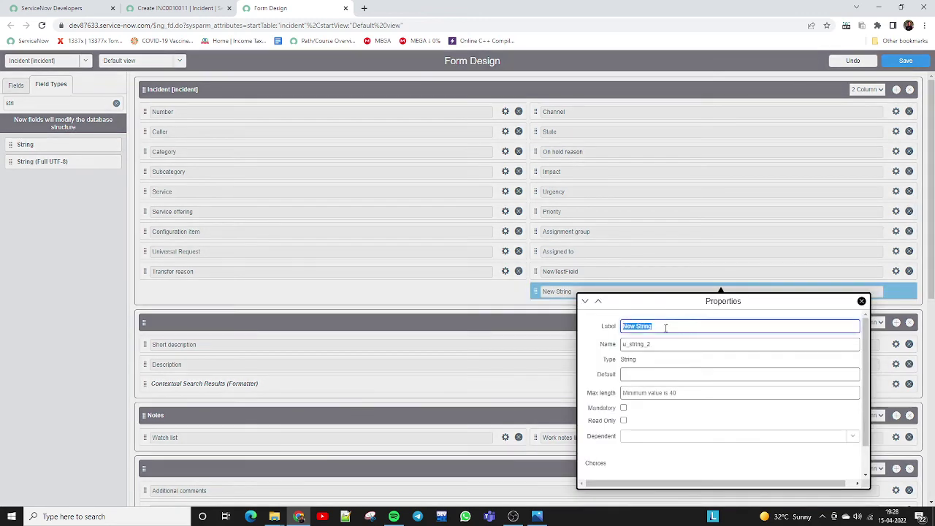
left_click(665, 328)
type("Test")
double_click(661, 327)
double_click(656, 344)
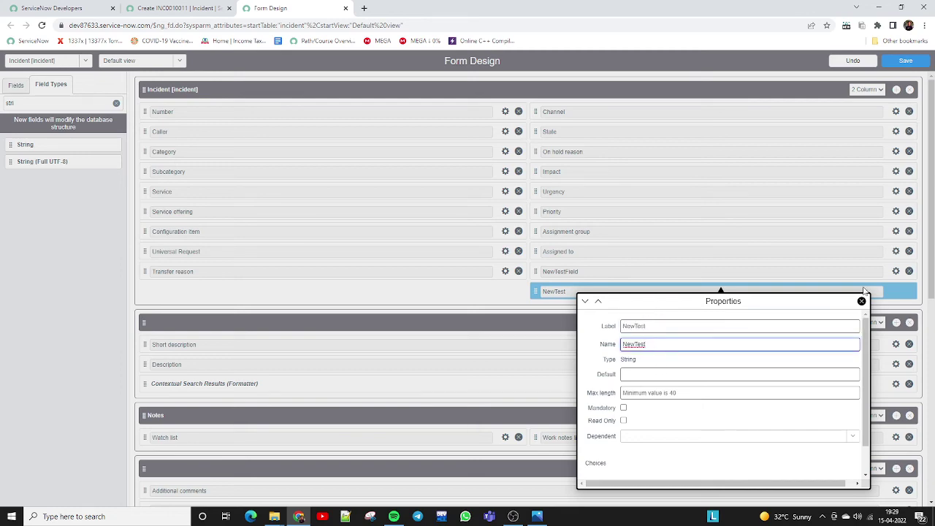
left_click(861, 301)
left_click(904, 65)
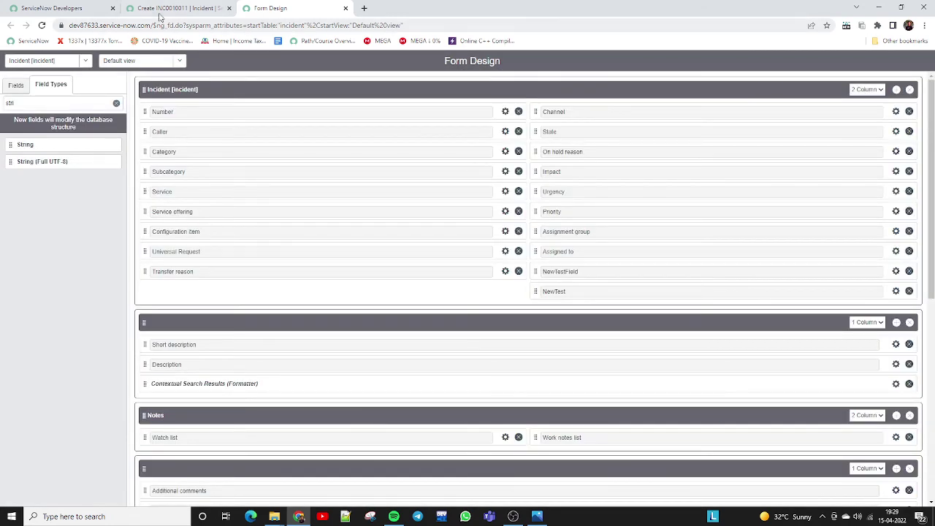
- Reload the Create Incident form so NewTestField and NewTest show below Assigned to
left_click(161, 8)
right_click(467, 85)
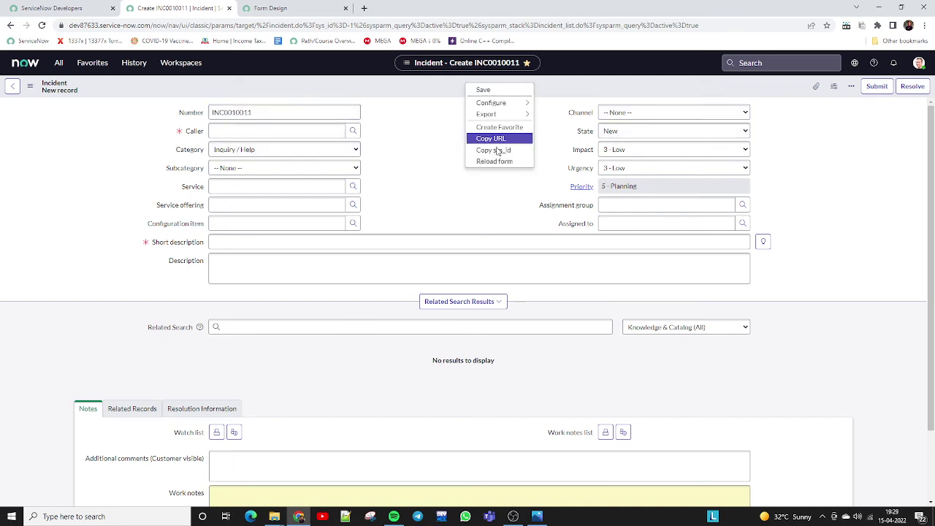
left_click(493, 161)
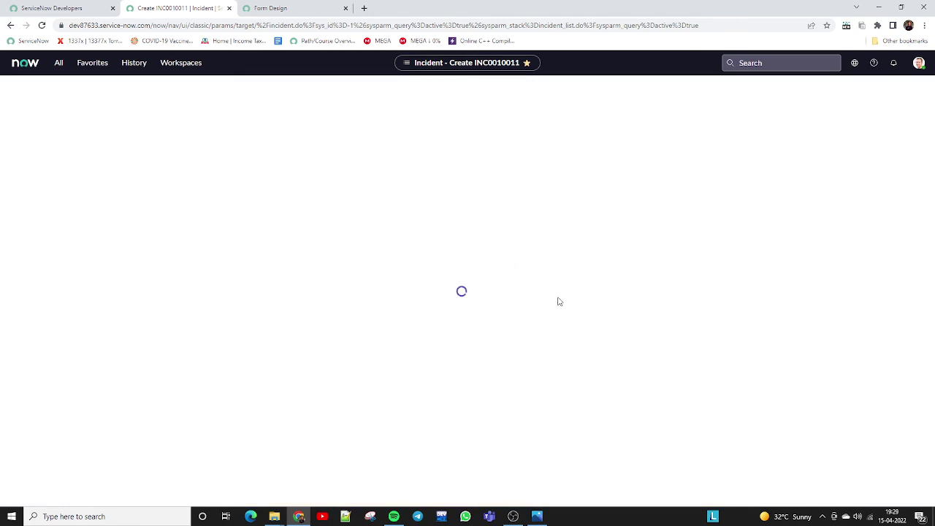
left_click_drag(559, 302, 474, 266)
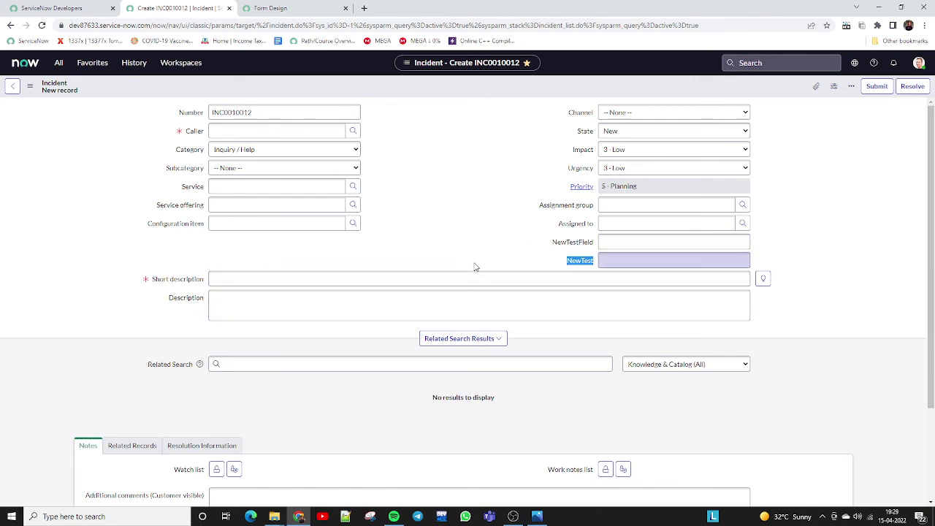
left_click_drag(474, 266, 474, 267)
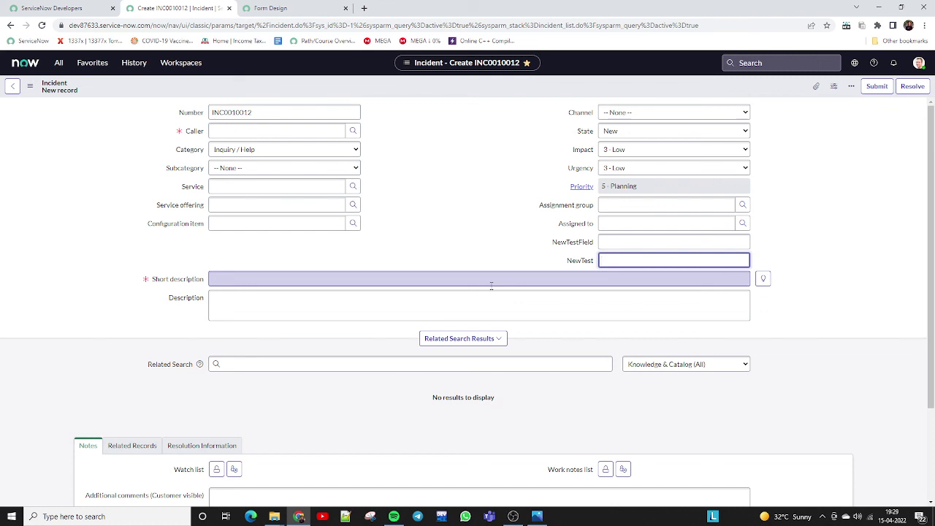
left_click(91, 95)
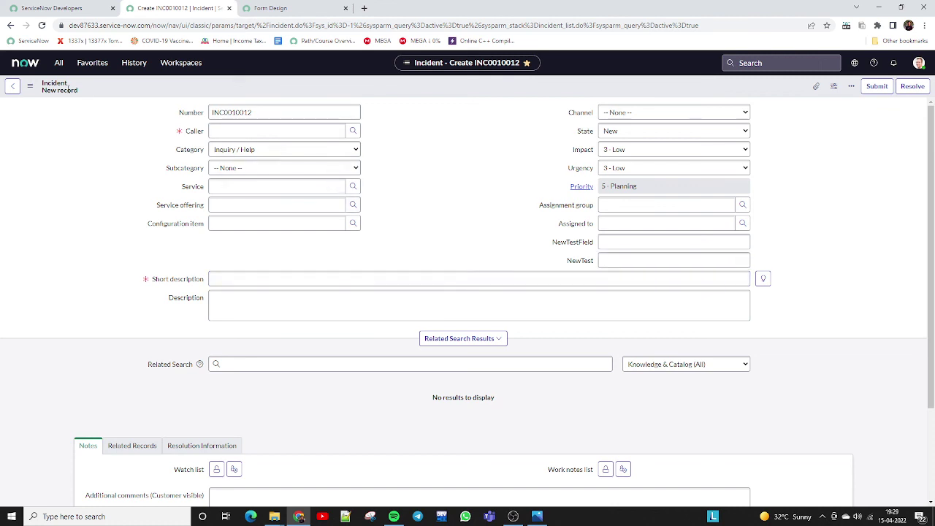